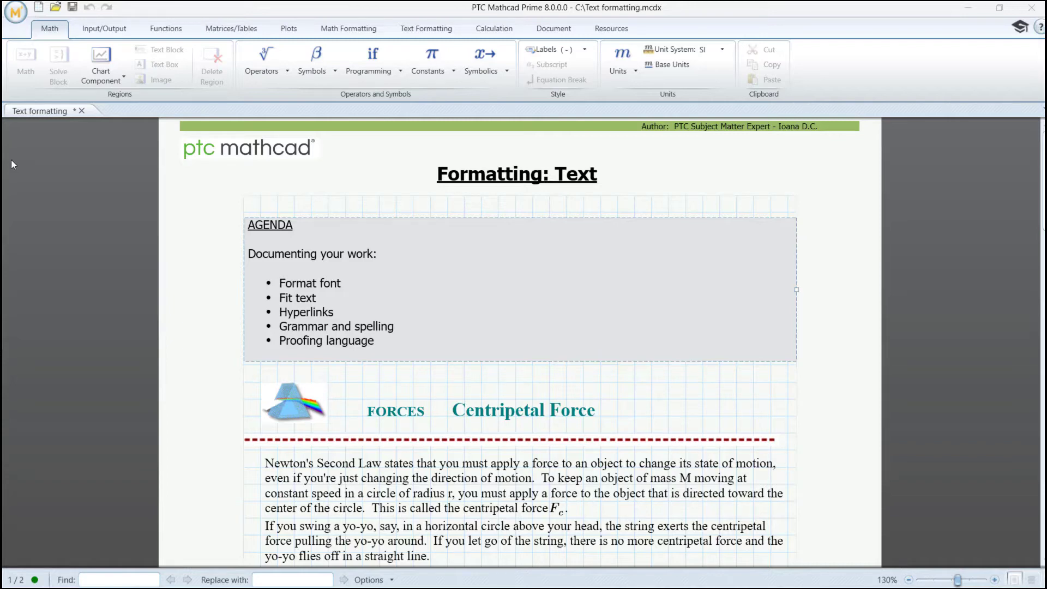
Switch the ribbon to the Text Formatting tools and scroll down to the worksheet paragraphs
left_click(22, 20)
mouse_move(51, 128)
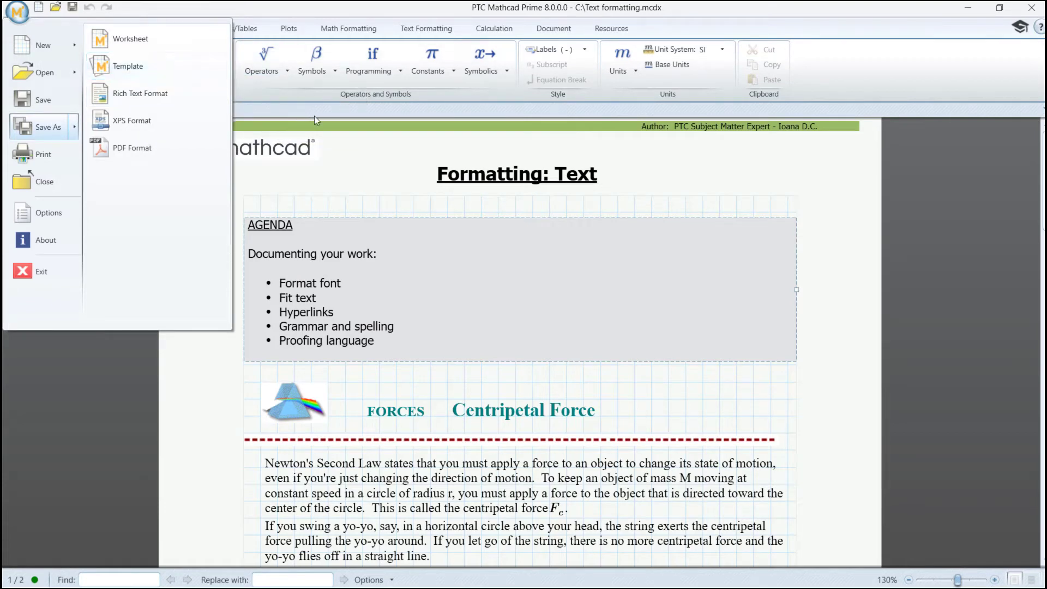
left_click(408, 30)
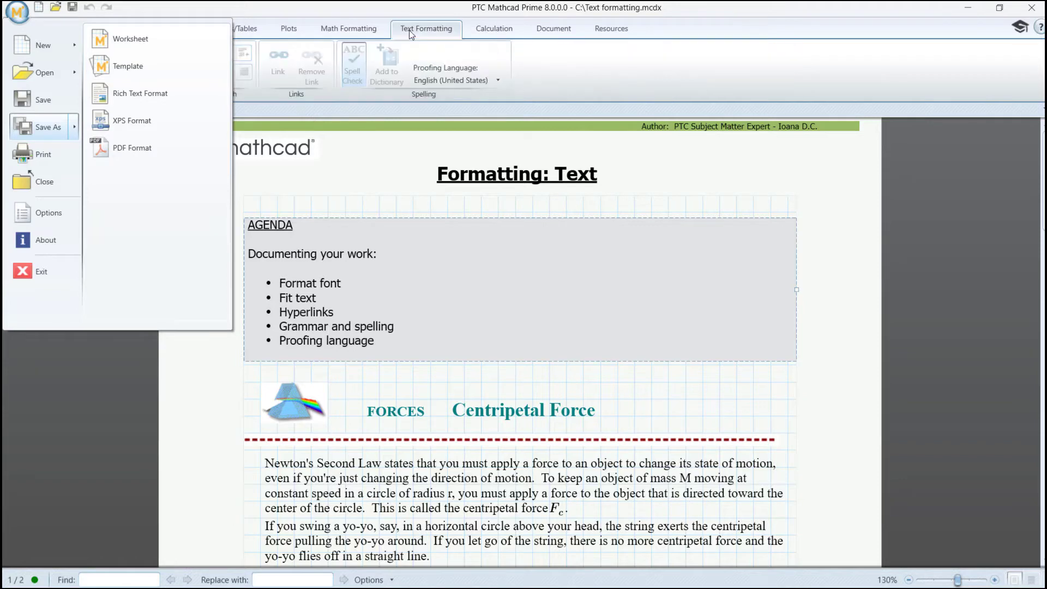
left_click(411, 260)
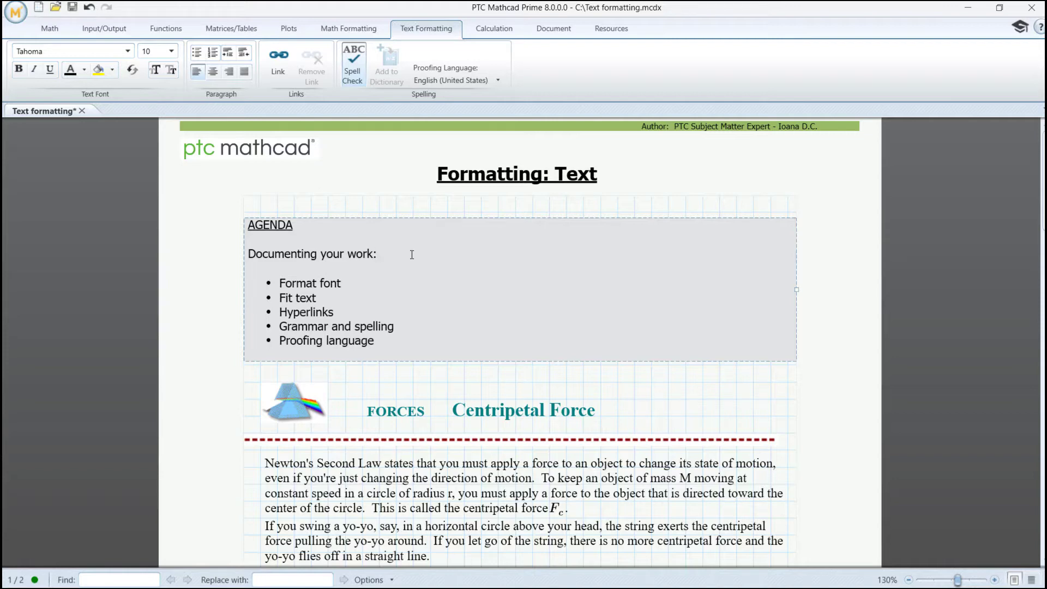
scroll(412, 255, "down", 1)
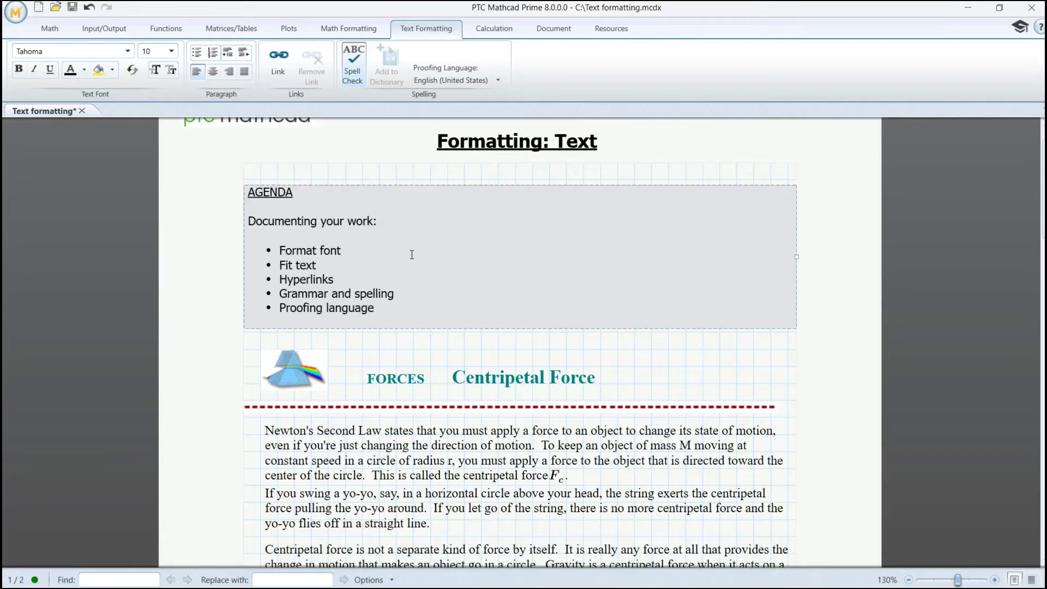
scroll(412, 254, "down", 2)
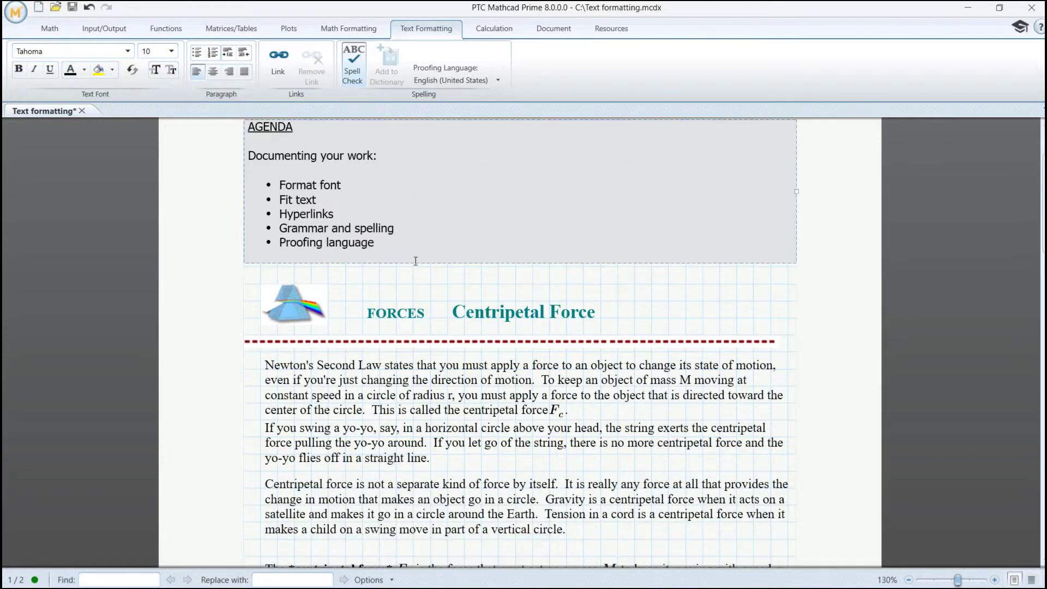
Set the centripetal force paragraph's font to Arial Rounded MT at 10 pt
left_click_drag(569, 530, 276, 489)
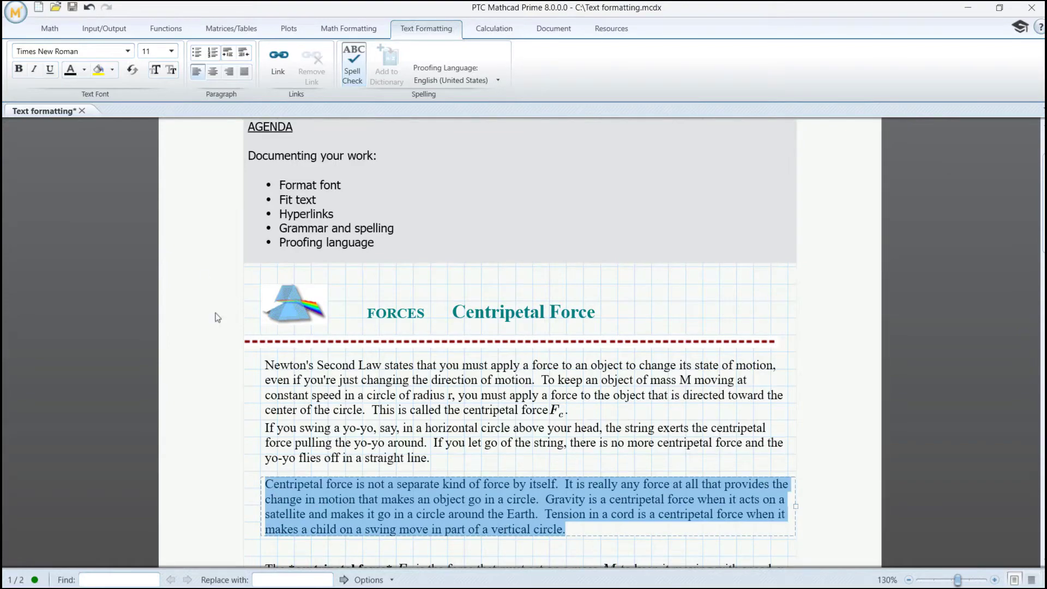
left_click(127, 52)
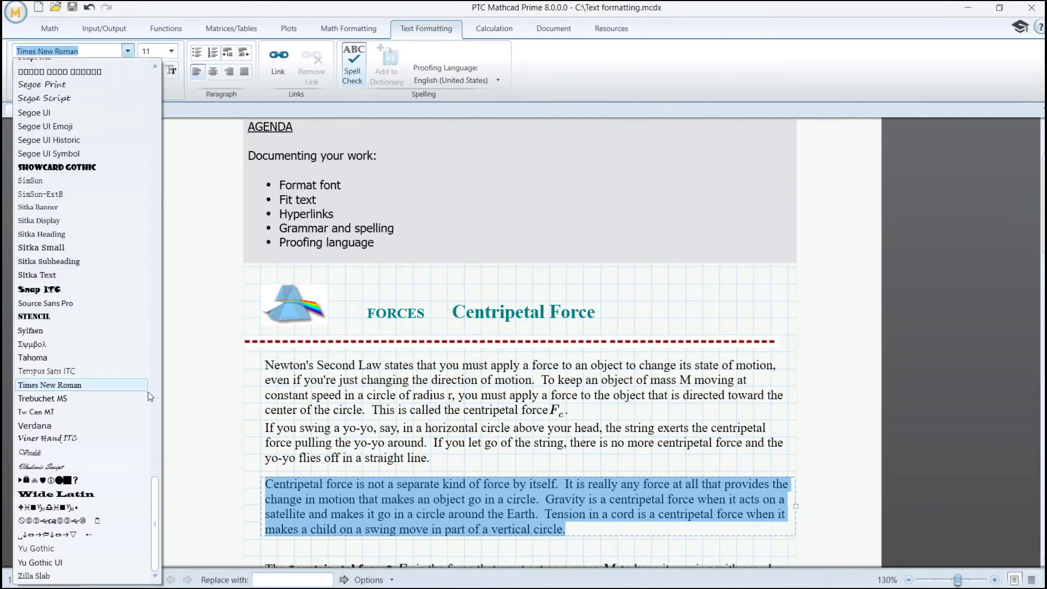
left_click_drag(154, 488, 158, 77)
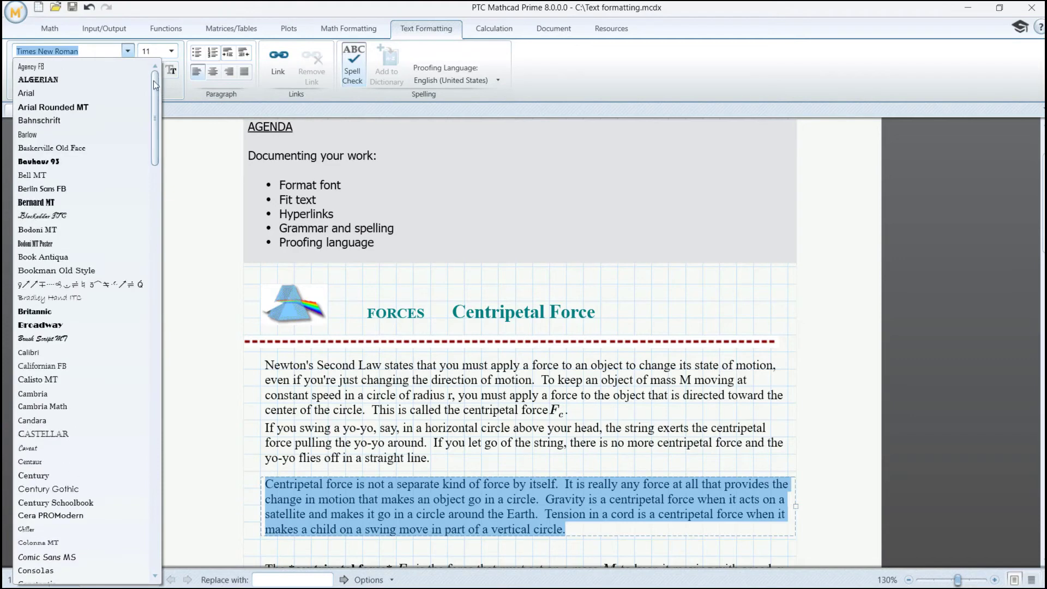
left_click(104, 107)
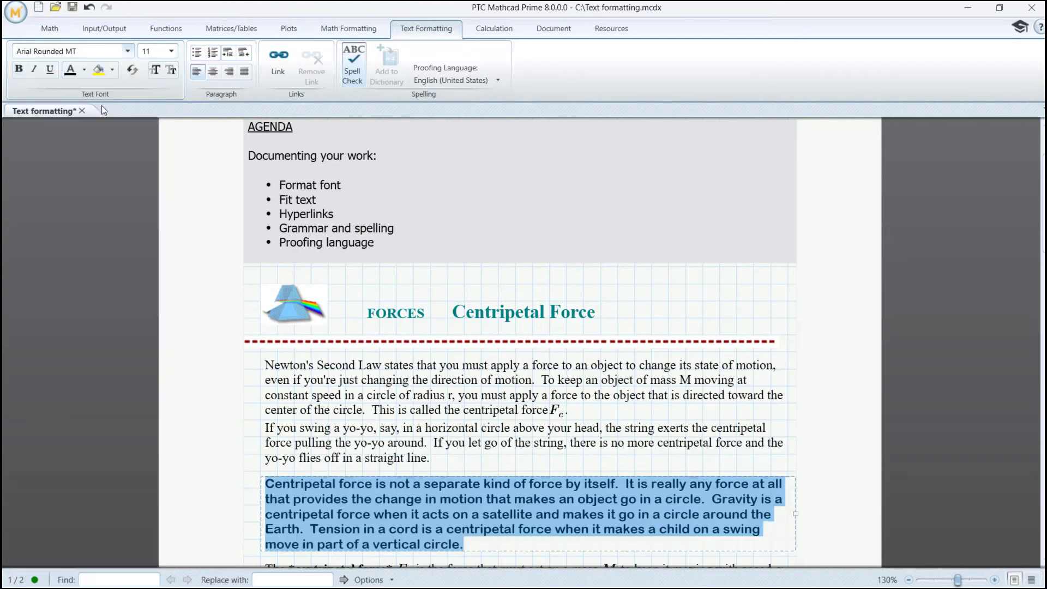
left_click(156, 70)
left_click(173, 69)
left_click(173, 69)
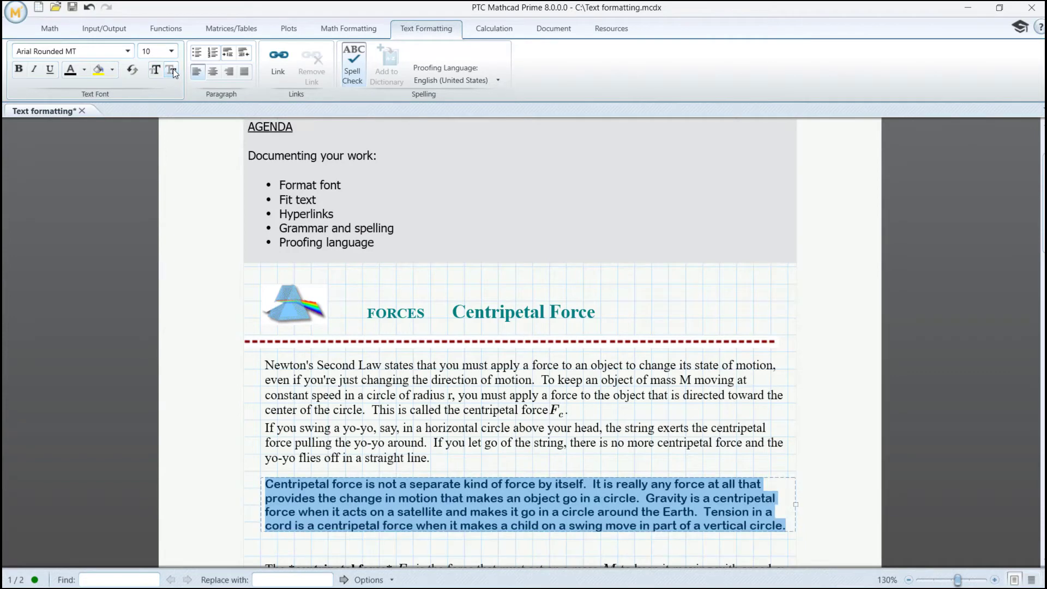
Make the paragraph italic and underlined, recolour its text, and give it an orange highlight
left_click(33, 71)
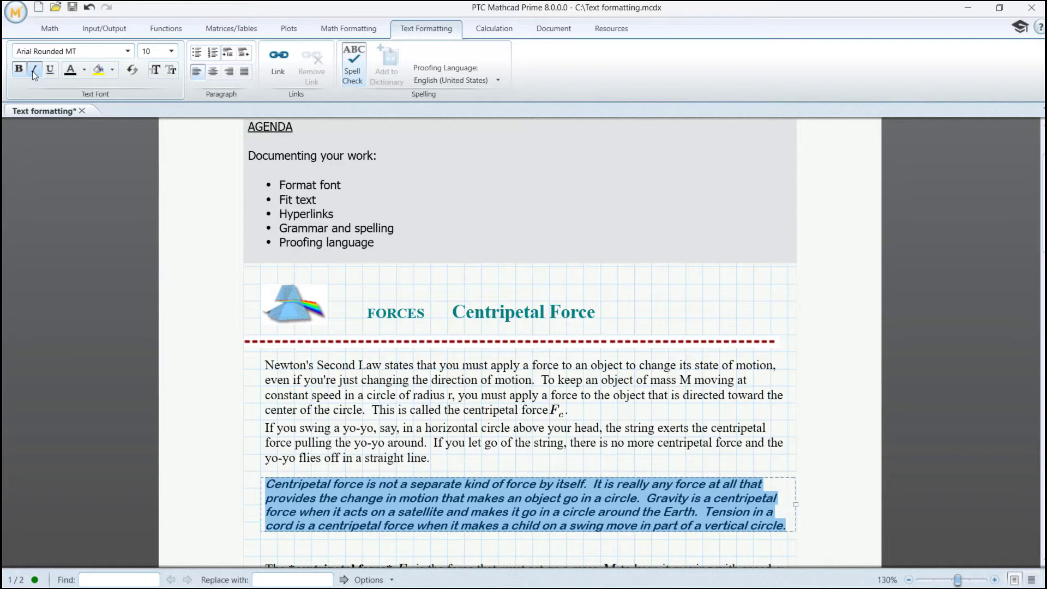
left_click(50, 73)
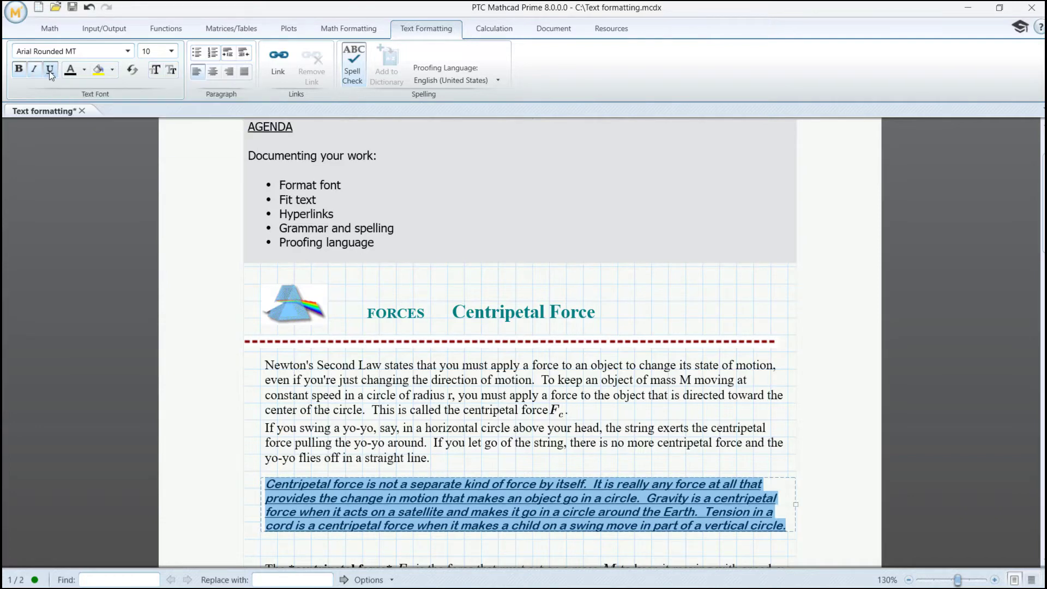
left_click(84, 70)
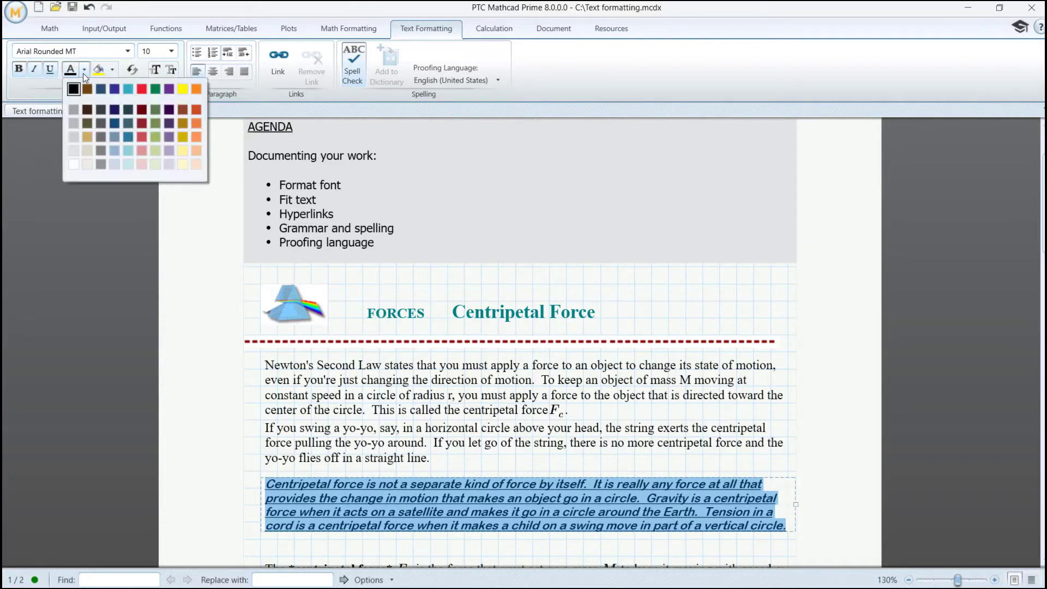
left_click(178, 124)
left_click(112, 69)
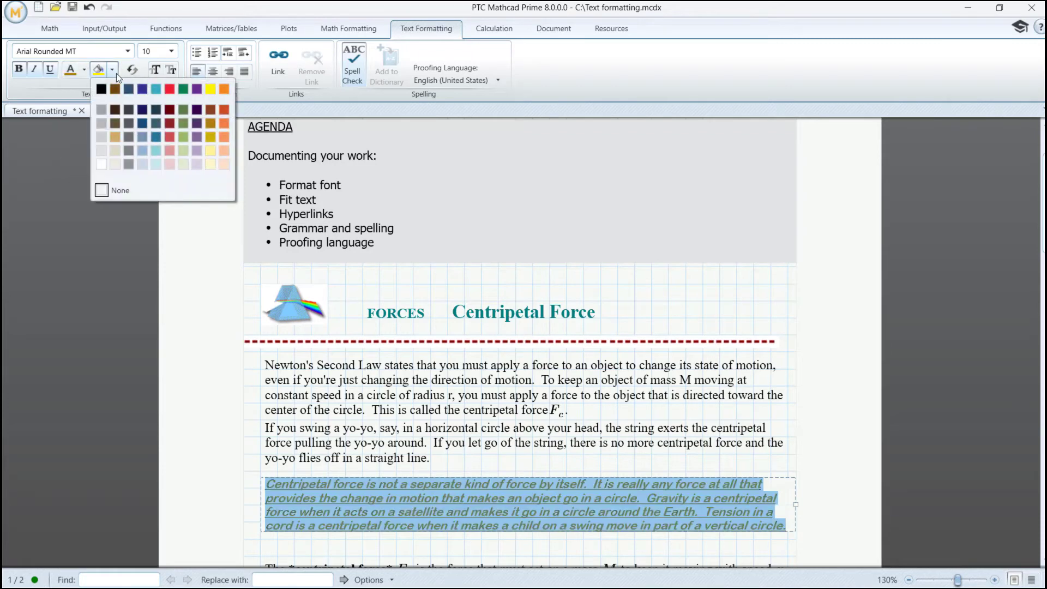
left_click(113, 150)
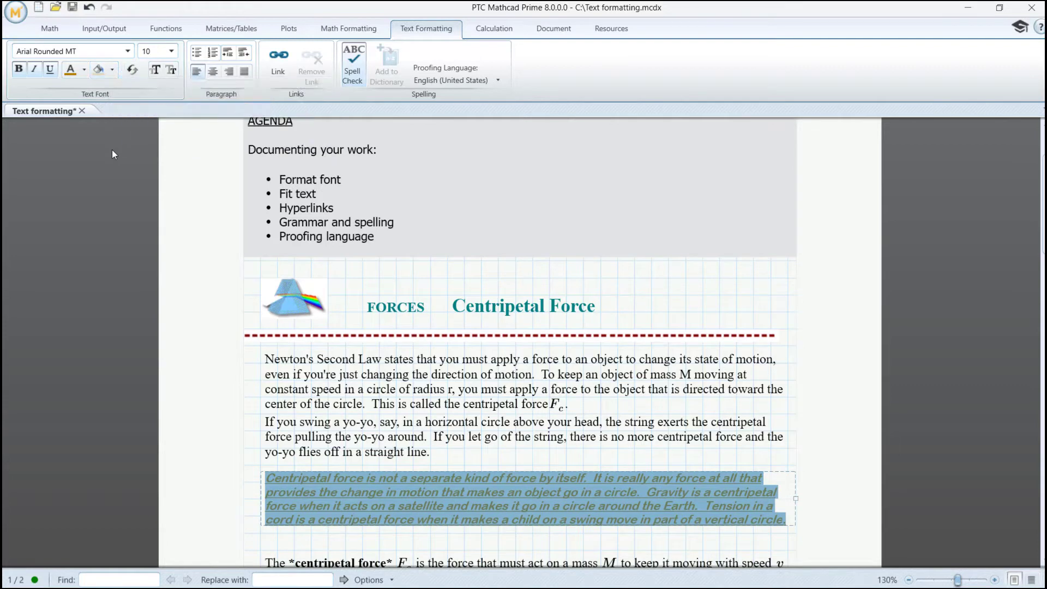
left_click(564, 545)
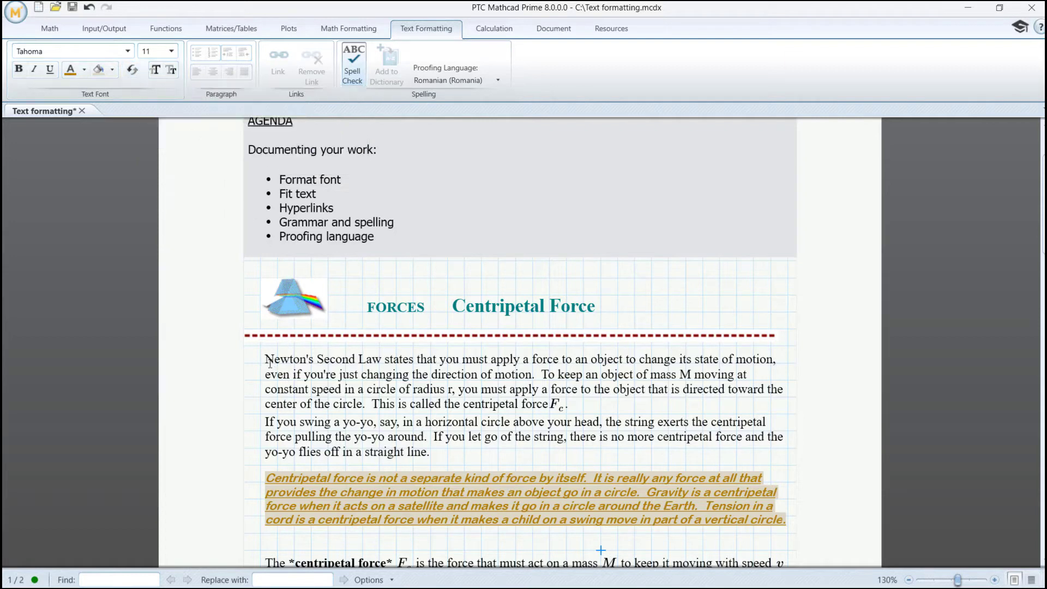
Justify the two Newton's Second Law paragraphs and indent them further right
left_click_drag(265, 360, 448, 458)
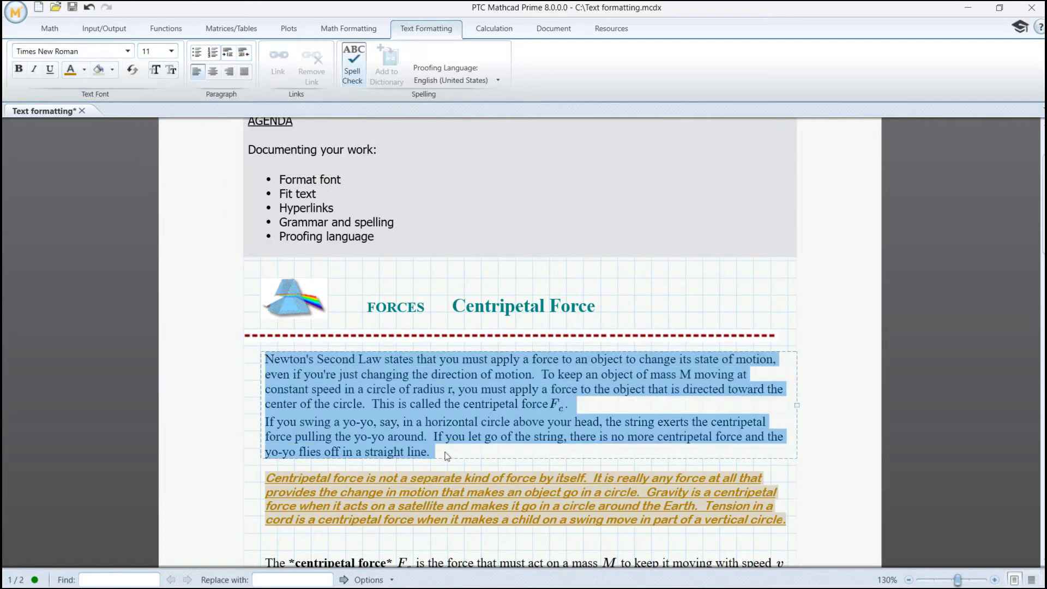
left_click(213, 73)
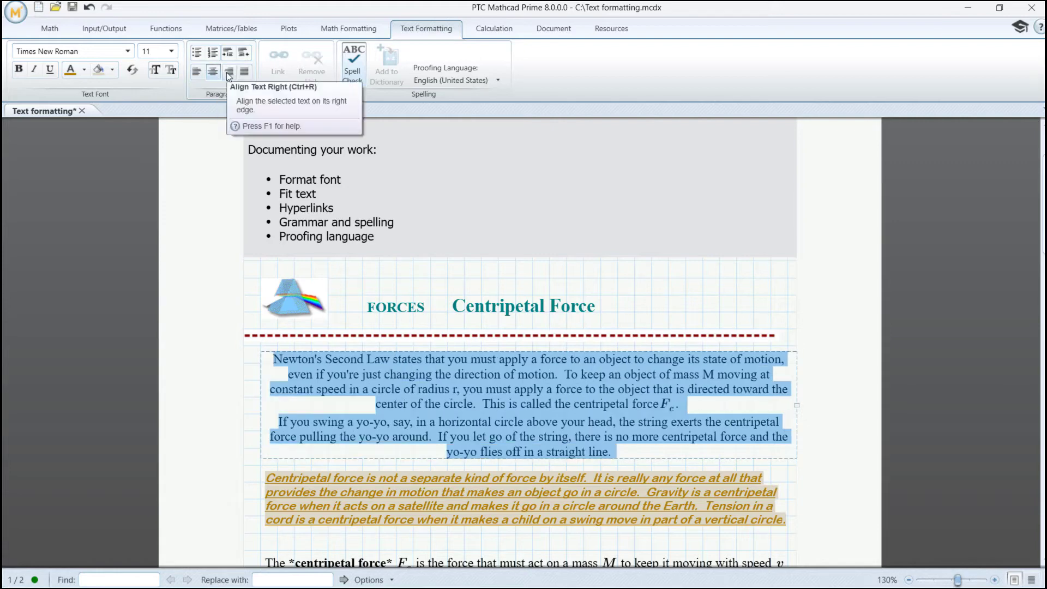
left_click(229, 72)
left_click(246, 73)
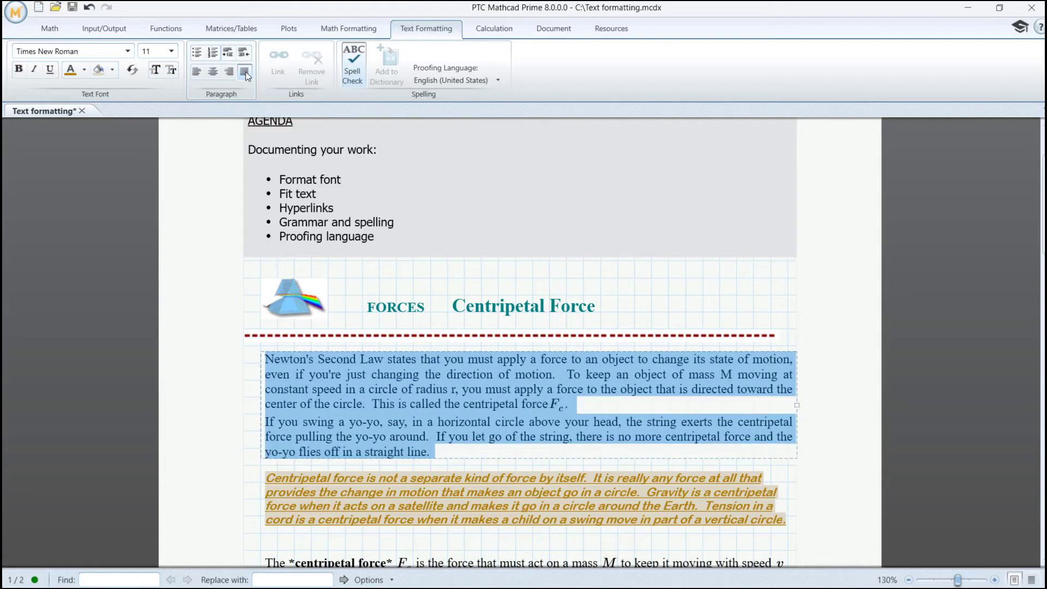
left_click(229, 57)
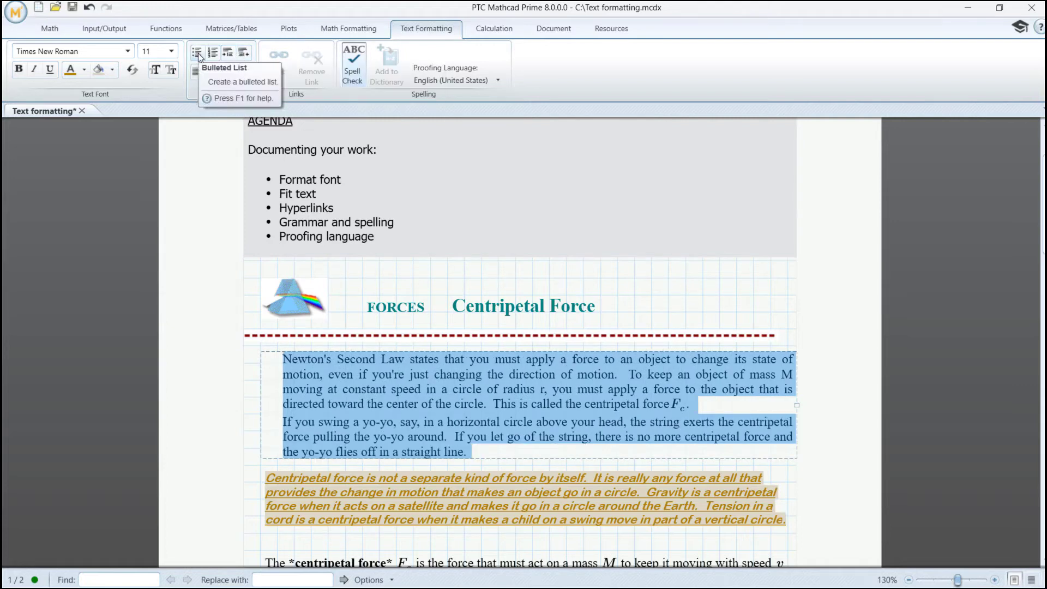
Turn the two paragraphs into a numbered list, items 1 and 2
left_click(198, 57)
left_click(215, 54)
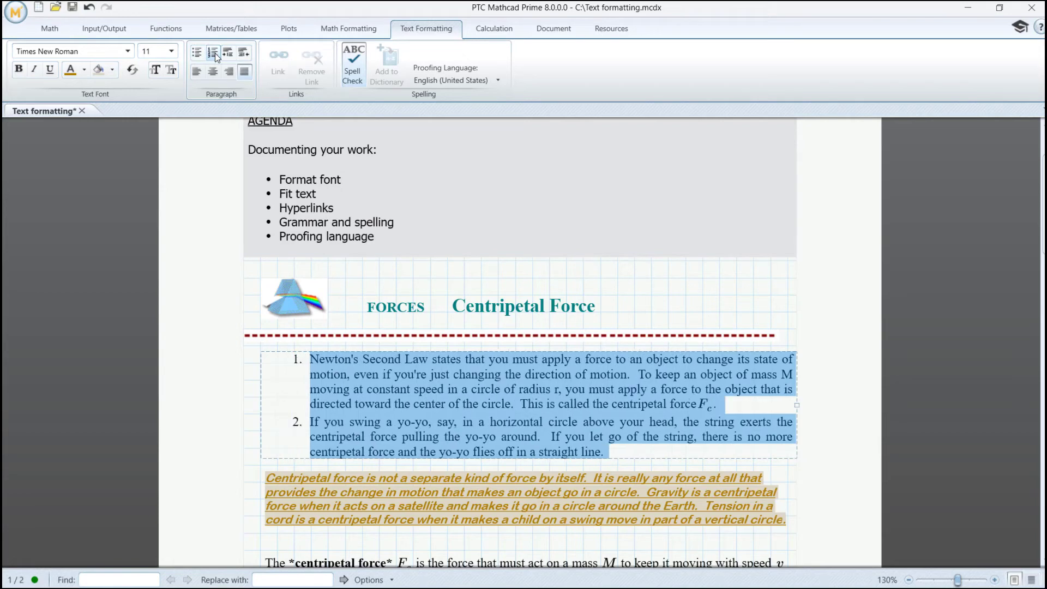
left_click(696, 404)
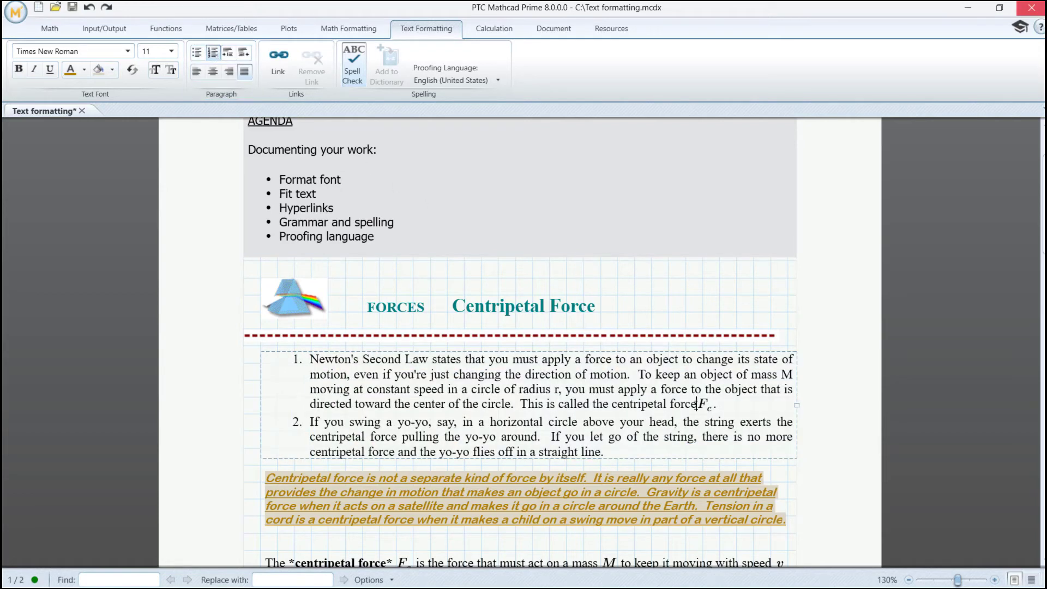
Link 'centripetal force' in item 1 to the Wikipedia Centripetal force article and follow it
left_click_drag(697, 404, 648, 404)
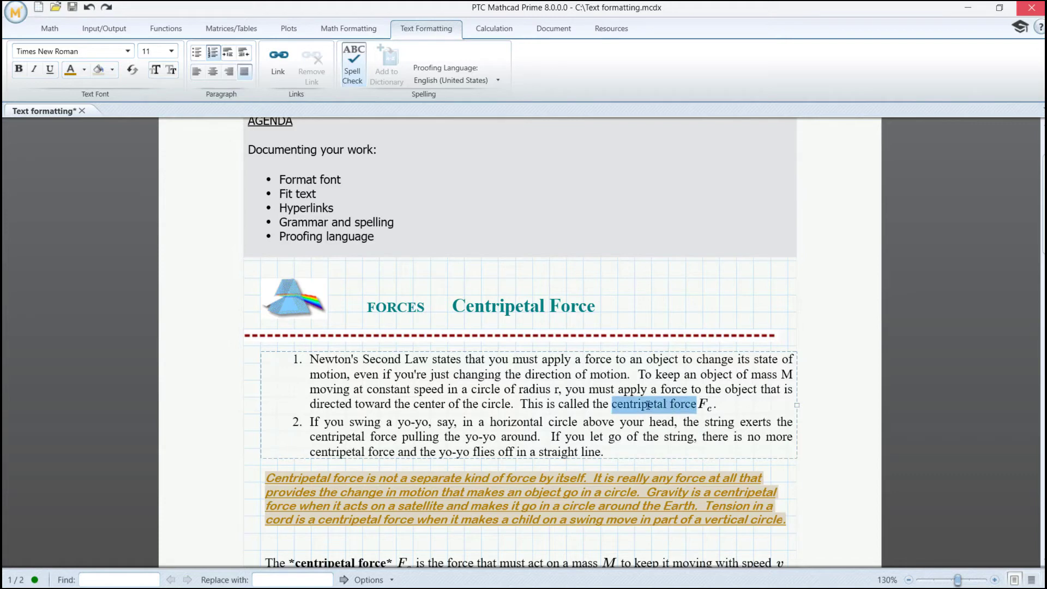
left_click(284, 62)
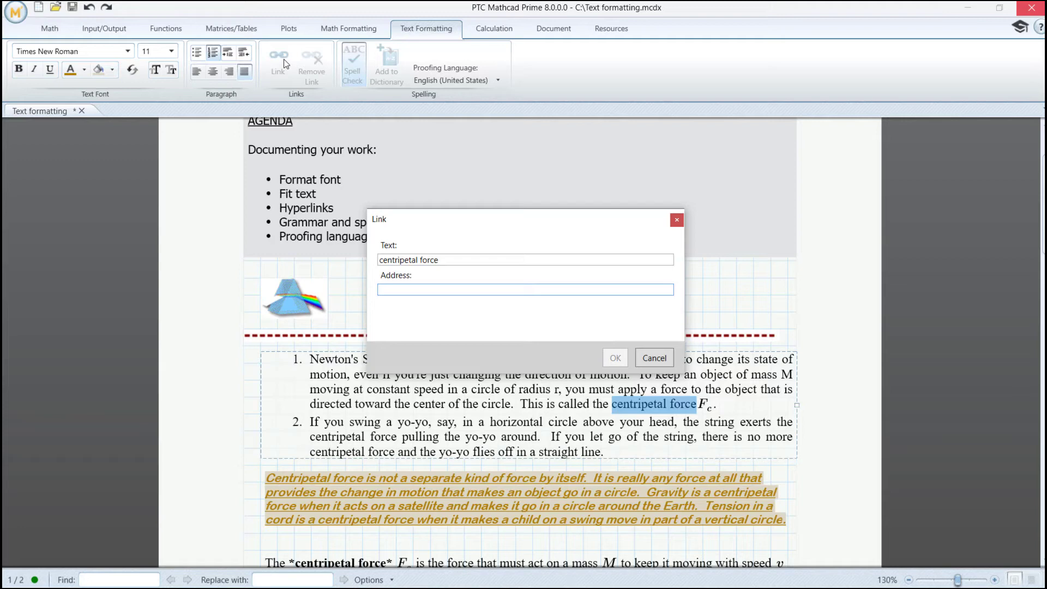
type("https://en.wikipedia.org/wiki/Centripetal_force")
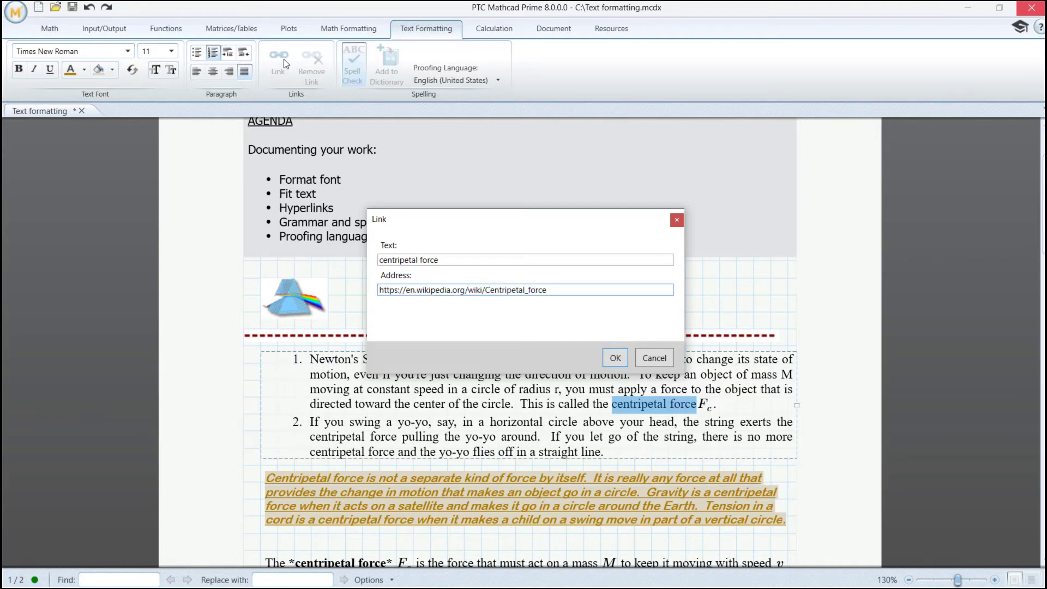
left_click(621, 358)
mouse_move(672, 404)
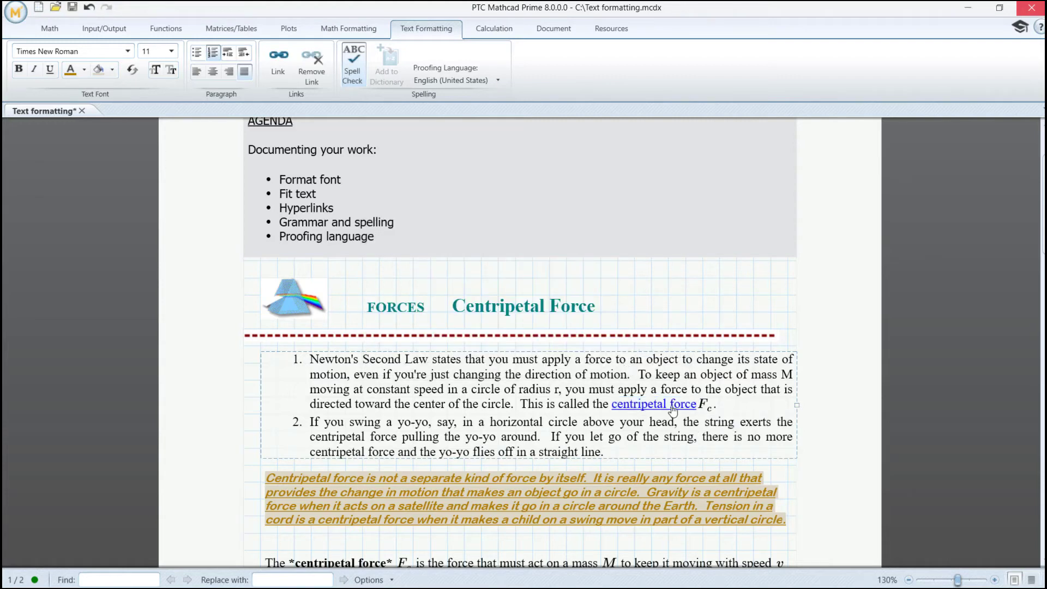
left_click(668, 404, "ctrl")
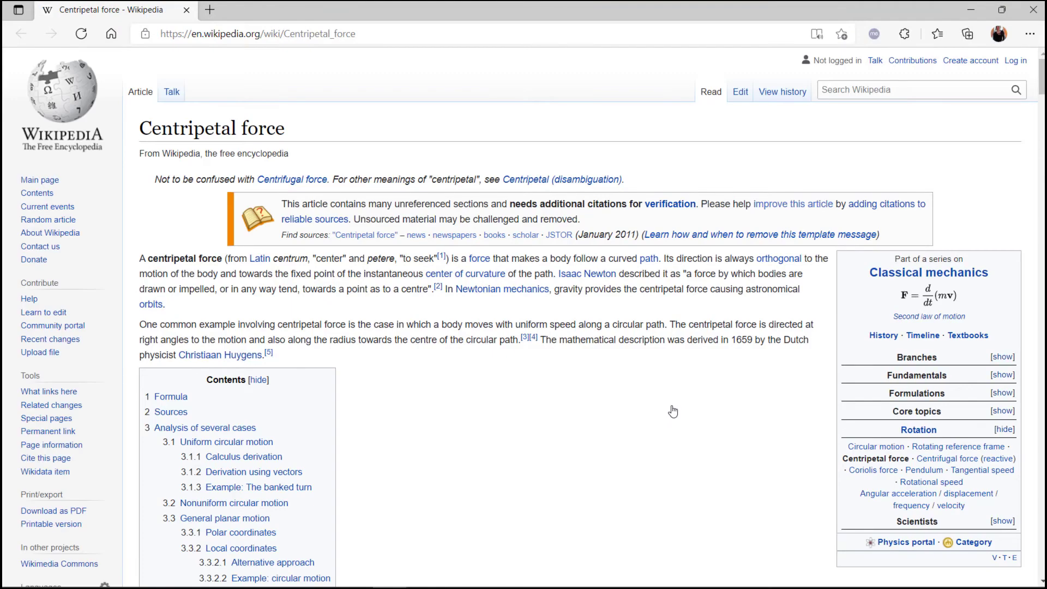
Switch back from the Wikipedia article in Edge to the Mathcad worksheet
key("alt+Tab")
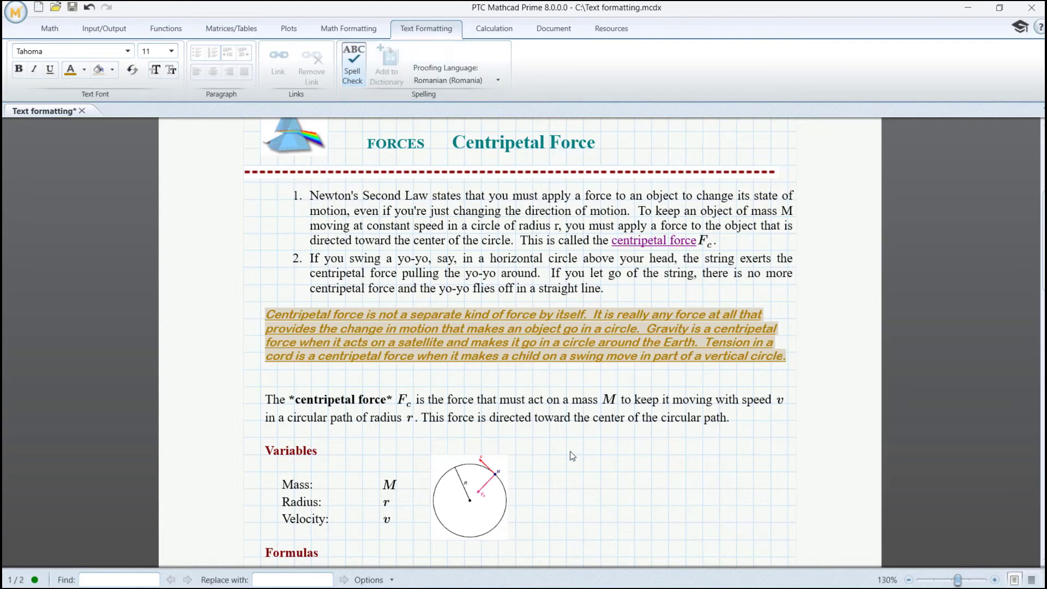
Replace the misspelled 'formulaa' with 'formula' in the alternate formula label
scroll(571, 451, "down", 1)
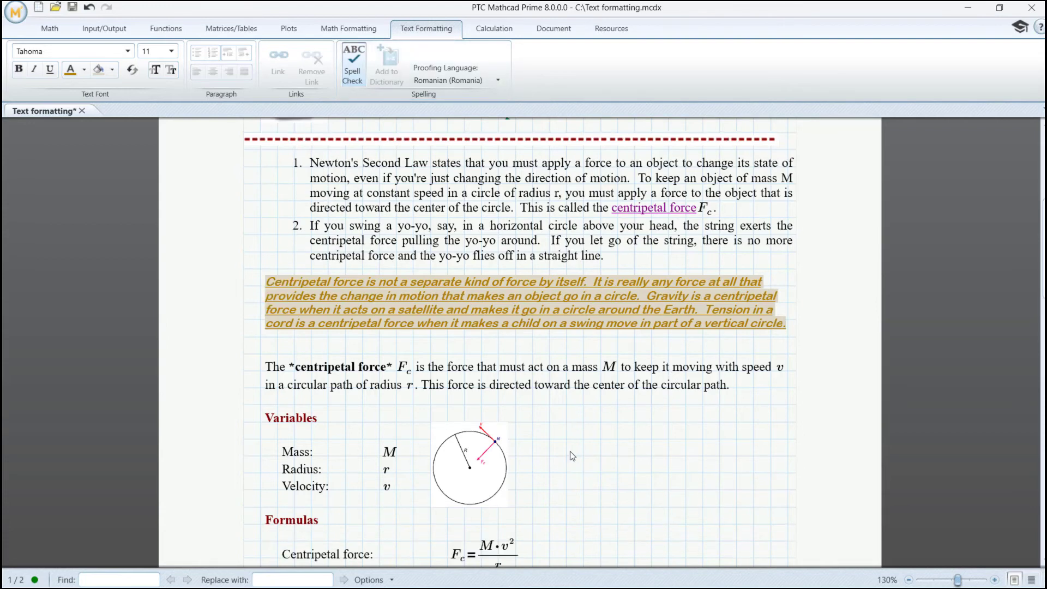
scroll(572, 456, "down", 2)
scroll(572, 456, "down", 1)
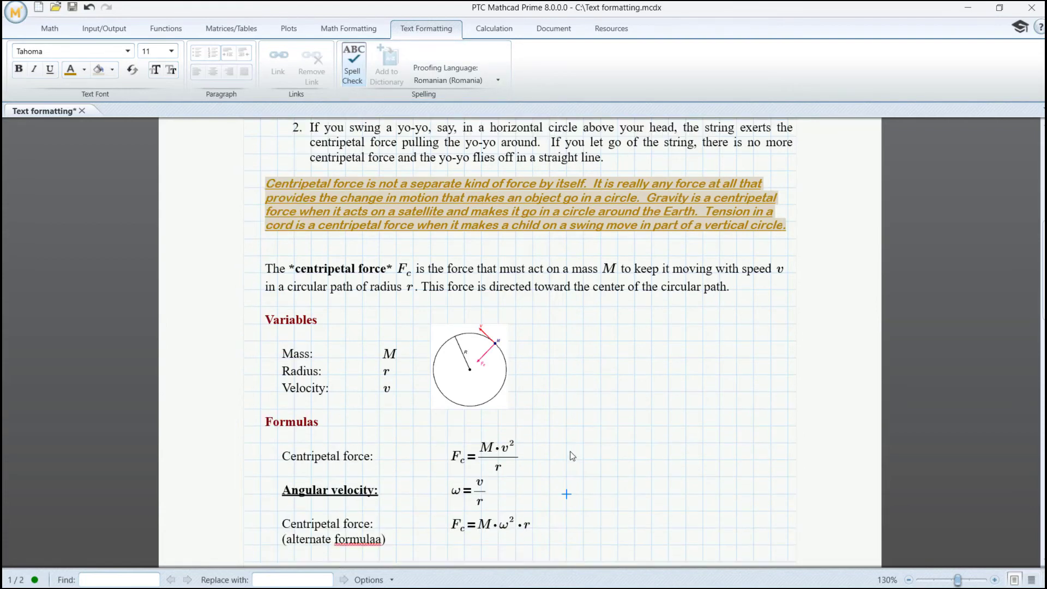
right_click(355, 536)
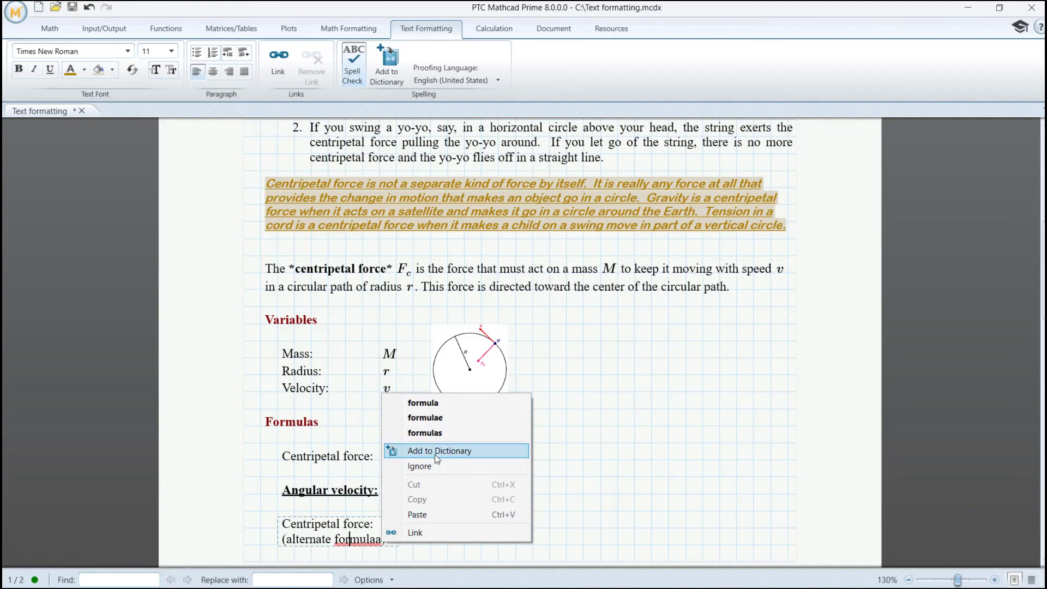
left_click(439, 404)
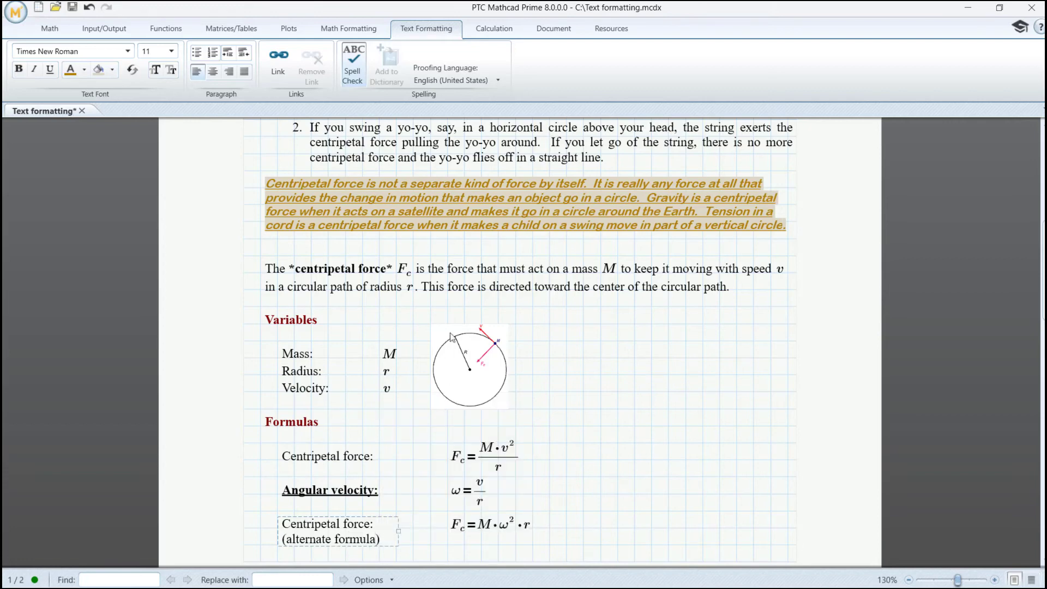
Check the Proofing Language list, then finish editing the text region
left_click(486, 80)
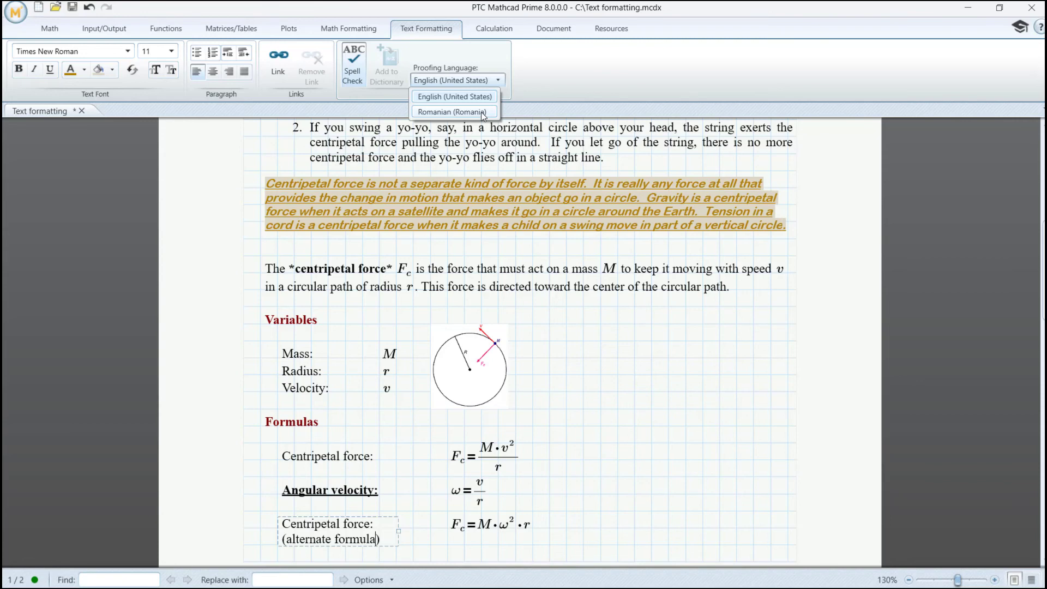
left_click(552, 402)
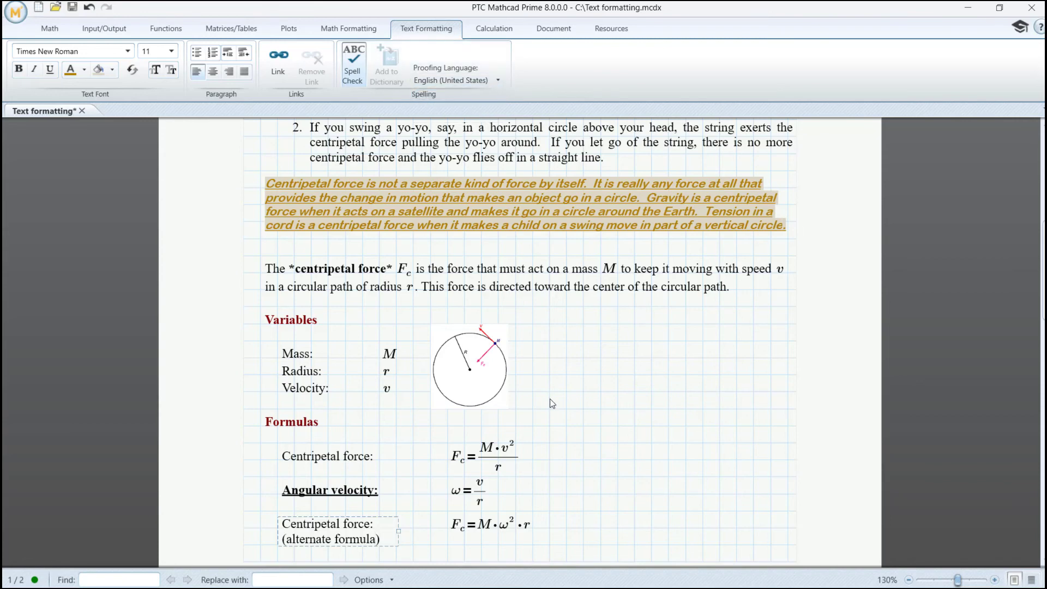
left_click(551, 409)
Scroll to page 2's Example showing Earth's centripetal force of 3.588·10^22 N
scroll(551, 411, "down", 3)
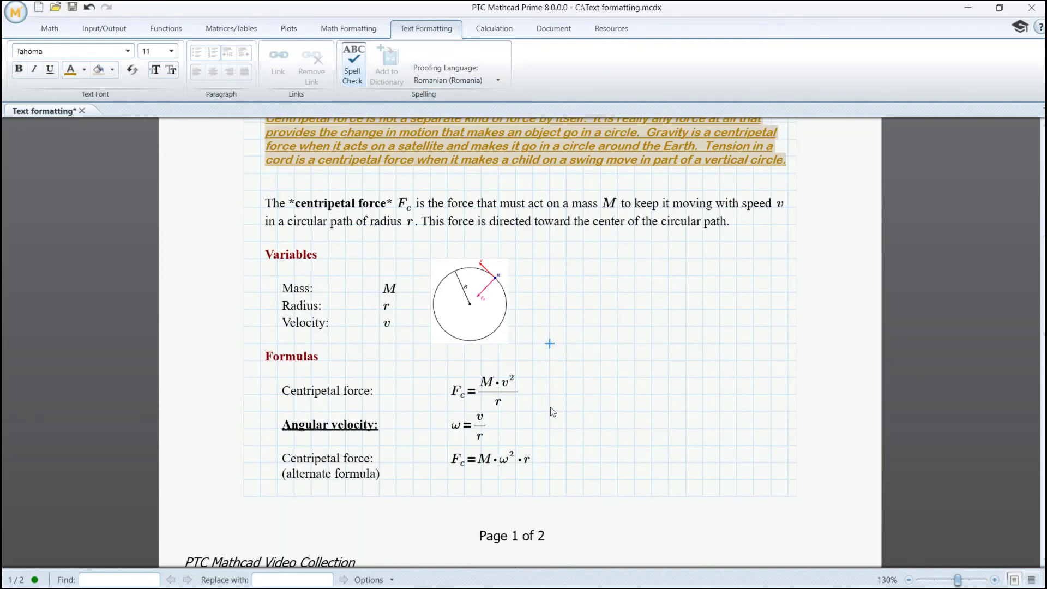
scroll(552, 412, "down", 2)
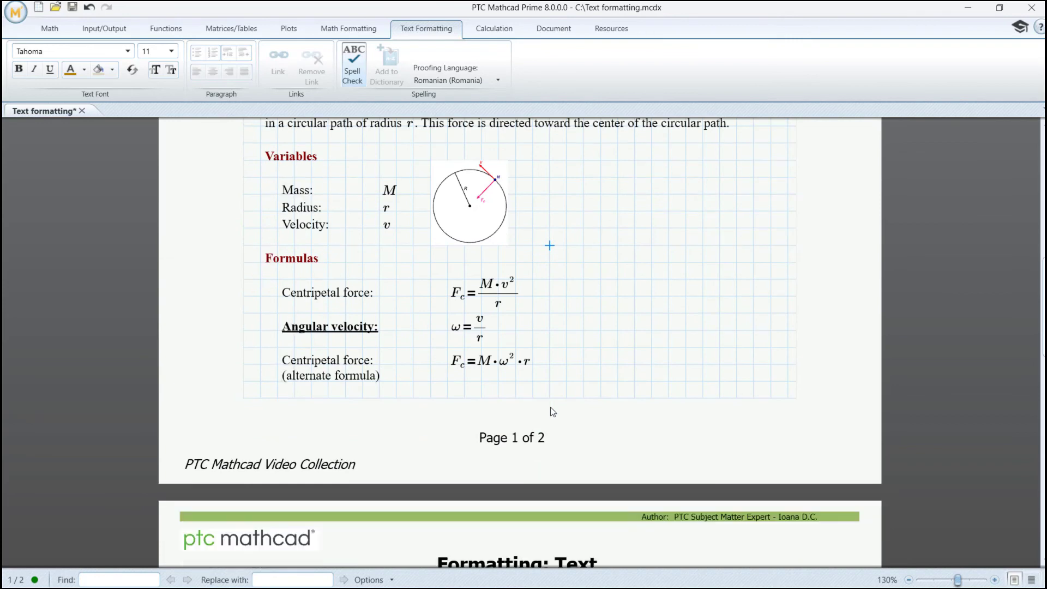
scroll(552, 410, "down", 2)
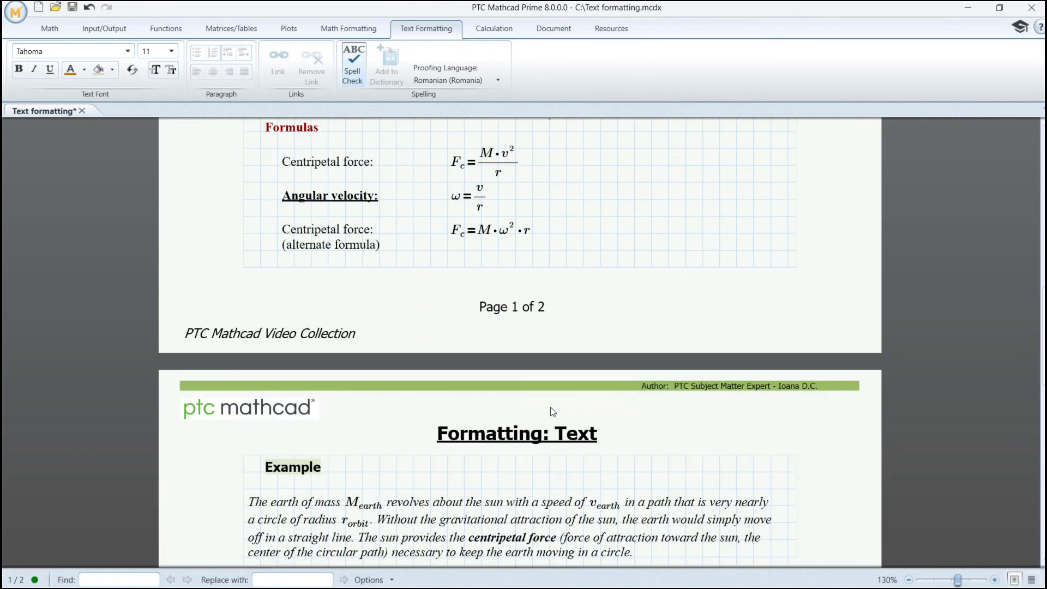
scroll(551, 407, "down", 2)
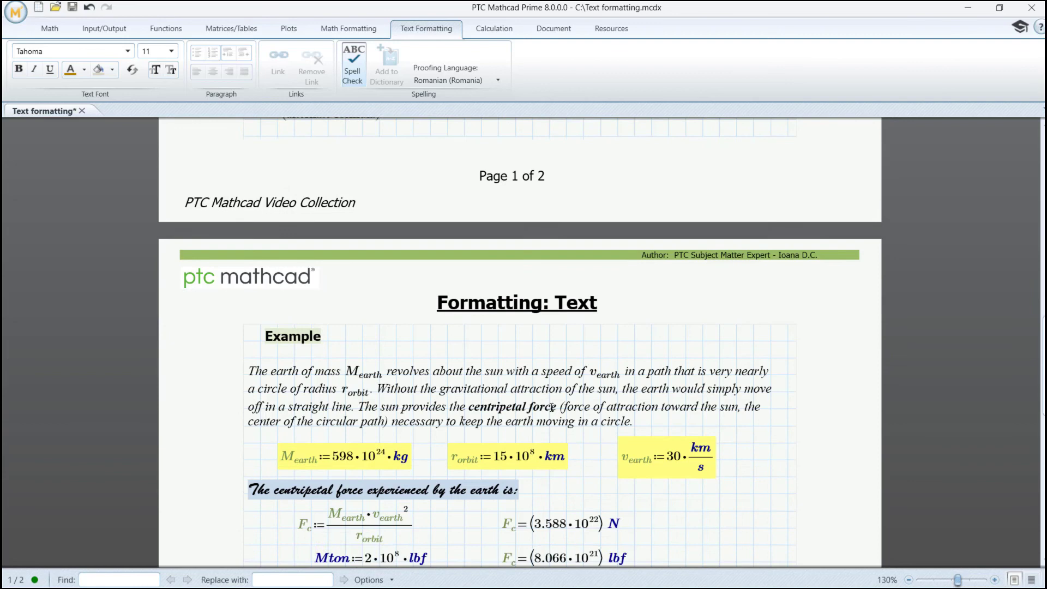
scroll(551, 406, "down", 1)
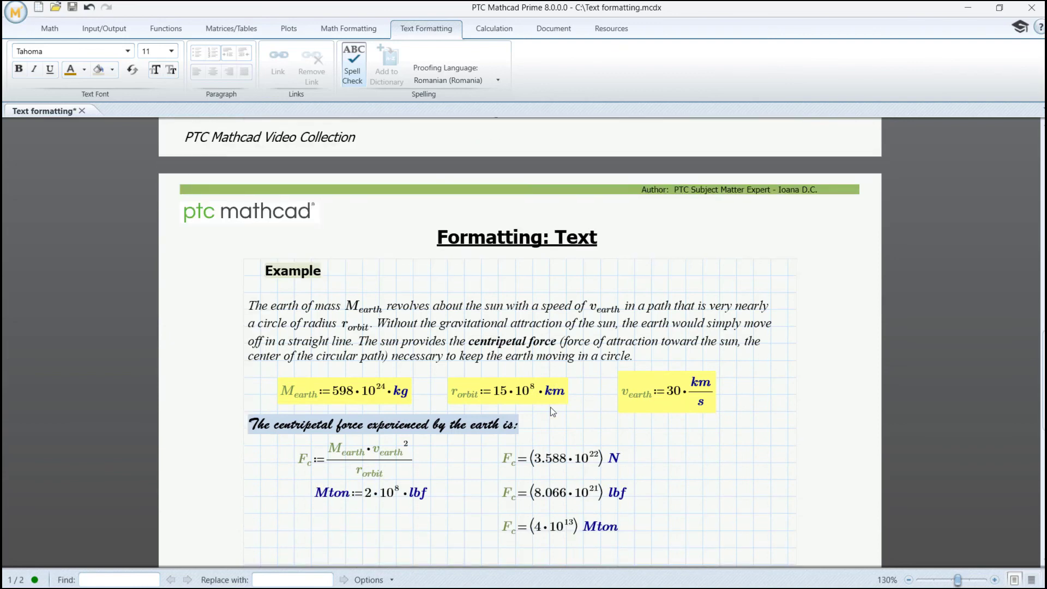